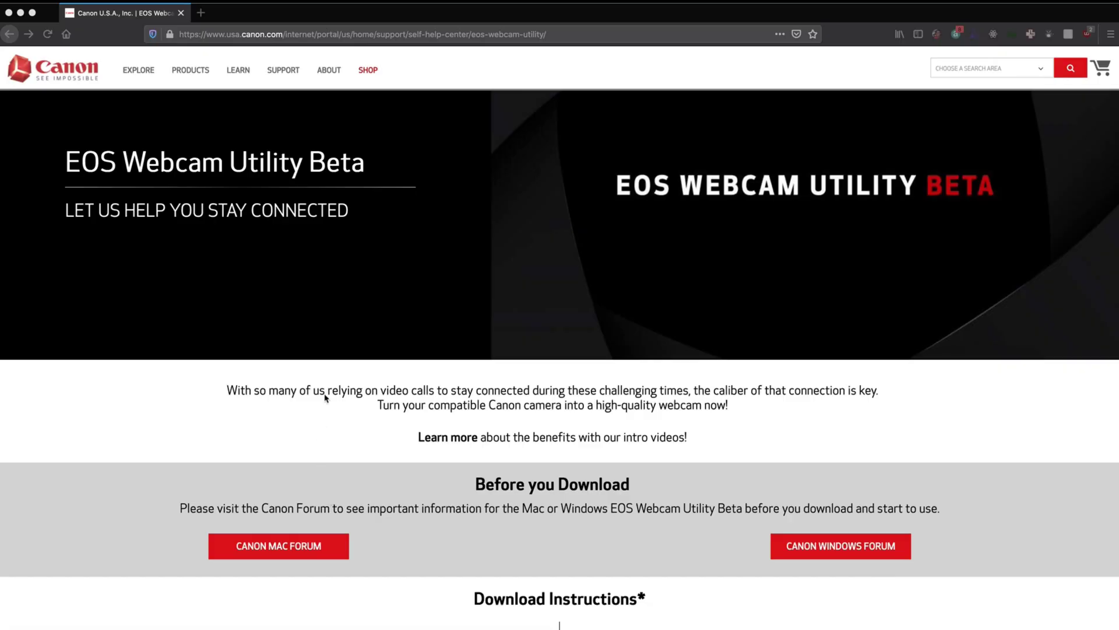
Step: Download EOS Webcam Utility Beta 0.9.0 for macOS from the EOS Rebel T6i's Drivers & Downloads page
scroll(325, 399, "down", 7)
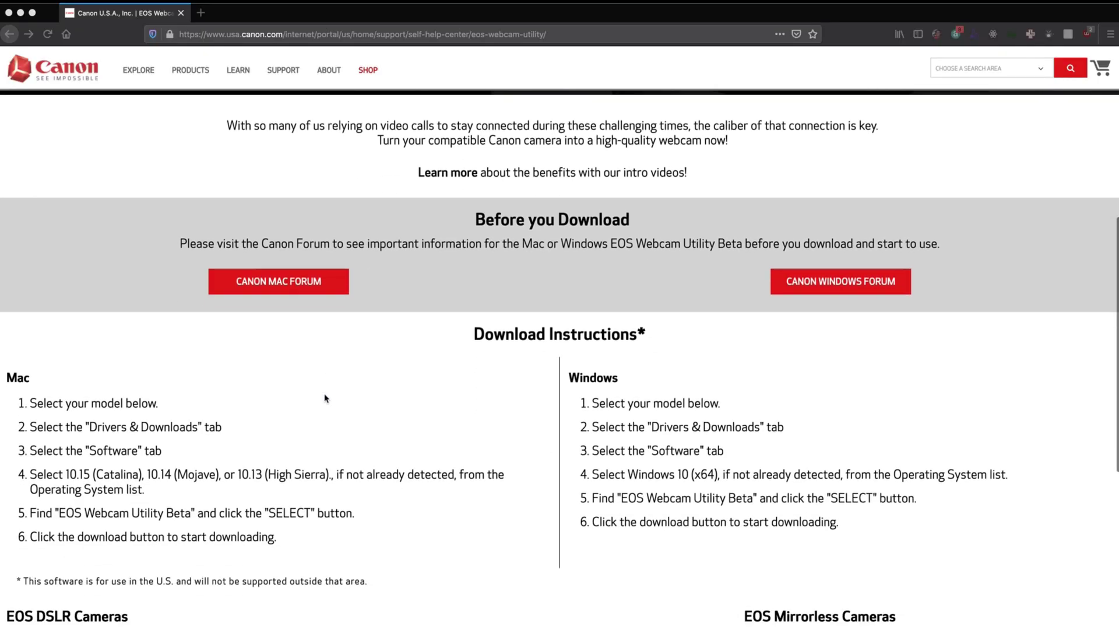
scroll(325, 398, "down", 3)
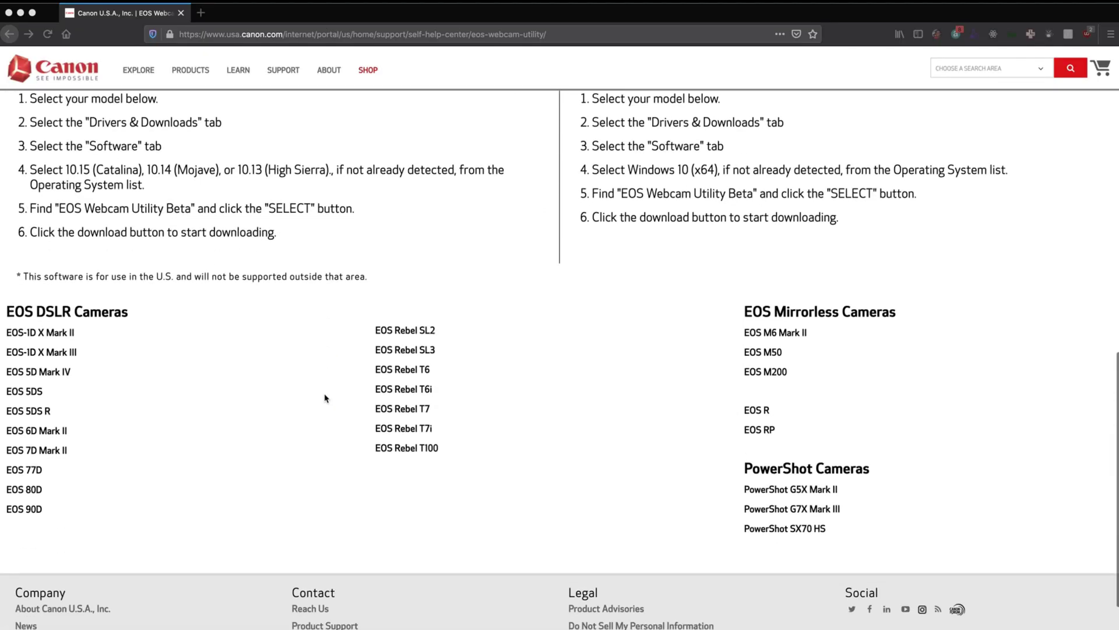
left_click(405, 394)
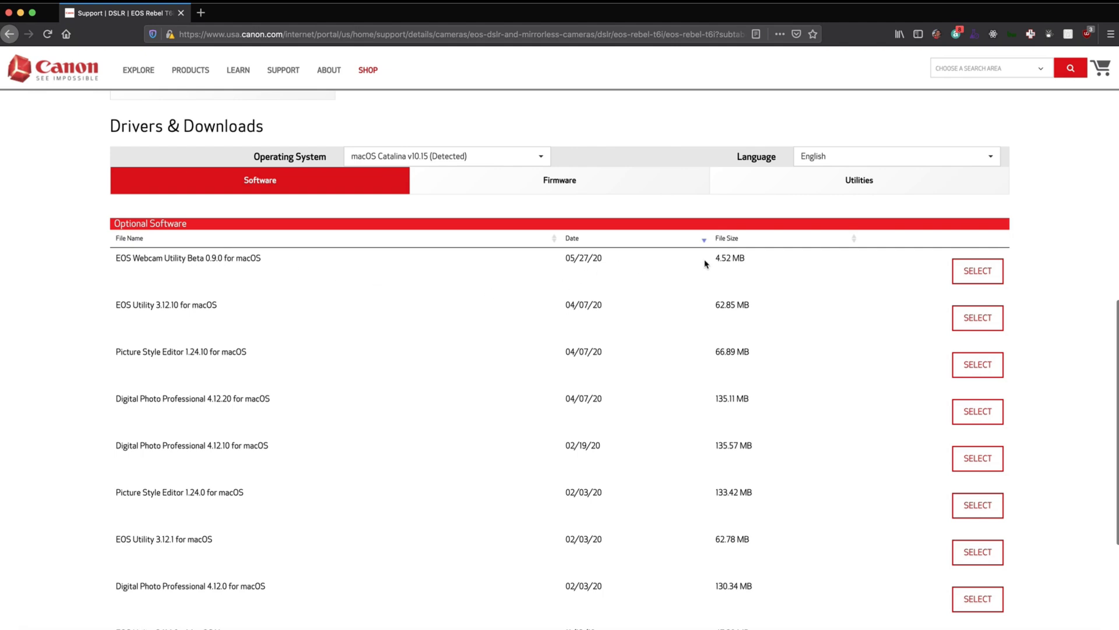
left_click(967, 275)
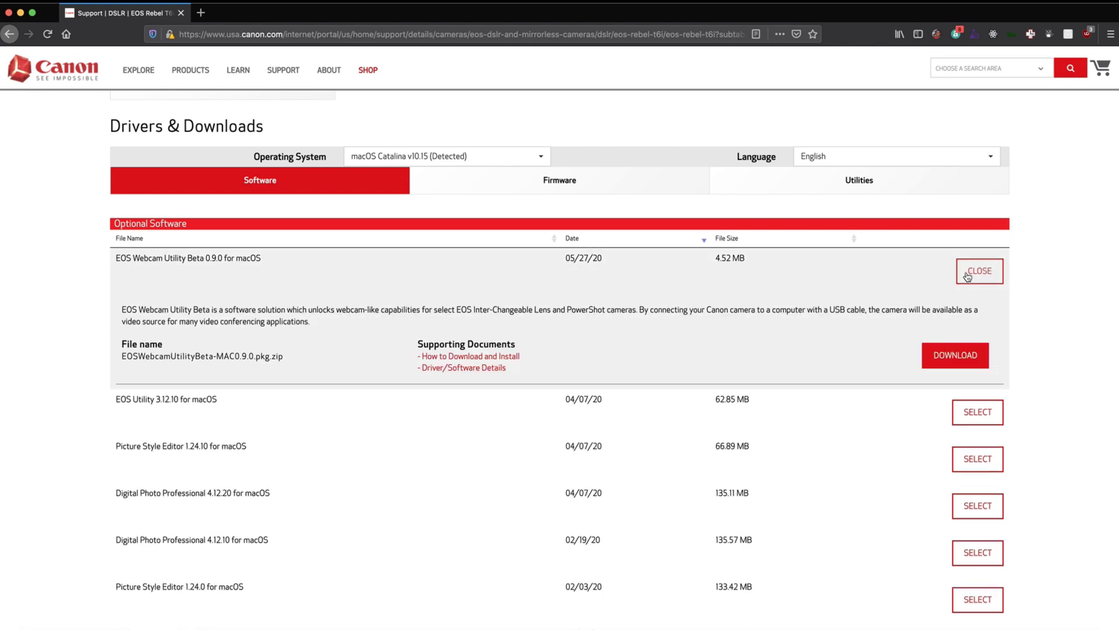
left_click(964, 364)
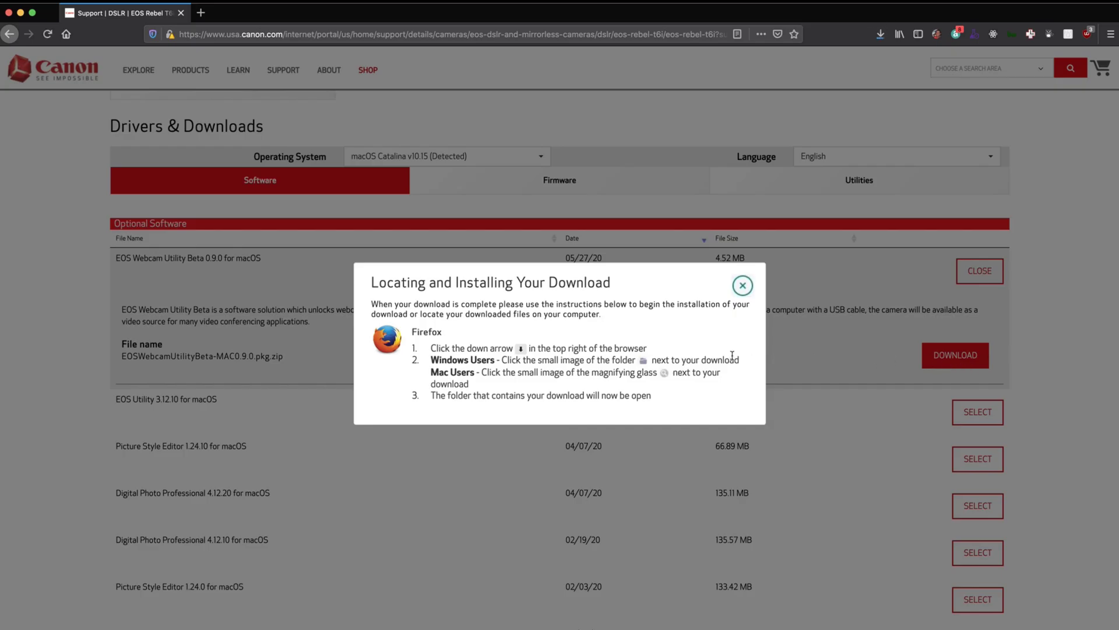
Step: Launch the downloaded EOSWebcamUtilityBeta-MAC0.9.0.pkg installer from the Downloads folder and agree to its software licence
left_click(881, 35)
left_click(797, 69)
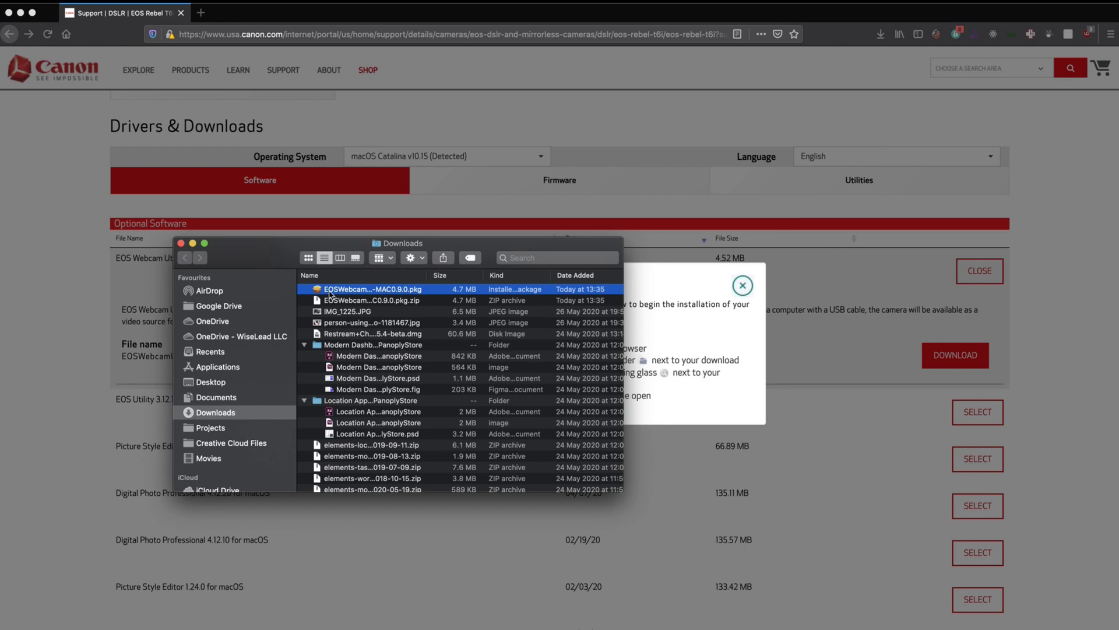
double_click(329, 294)
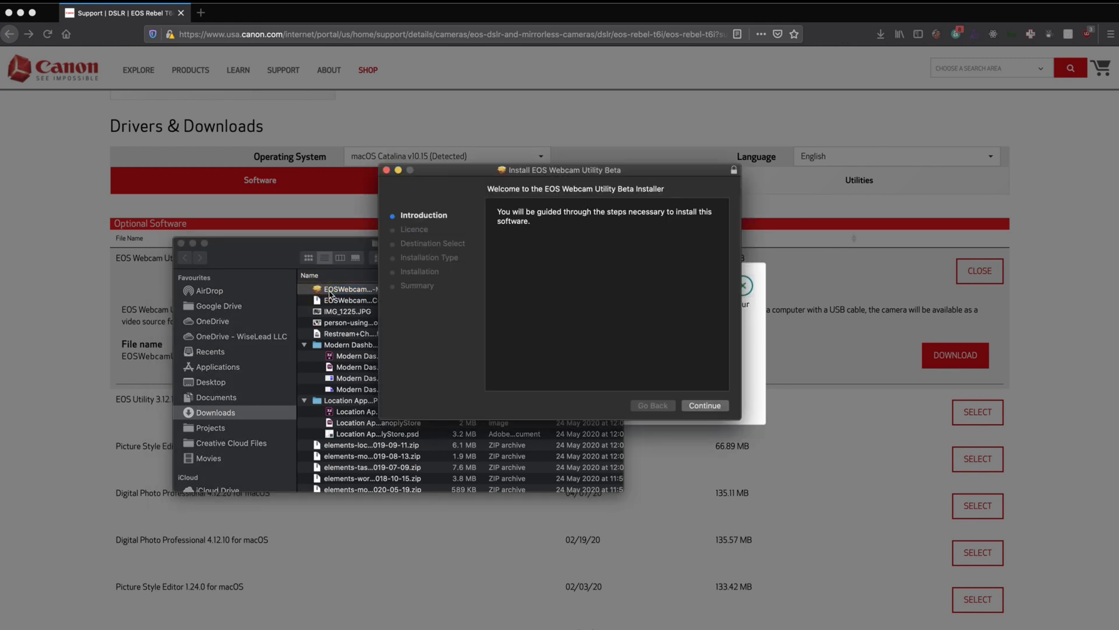
left_click(713, 410)
left_click(707, 408)
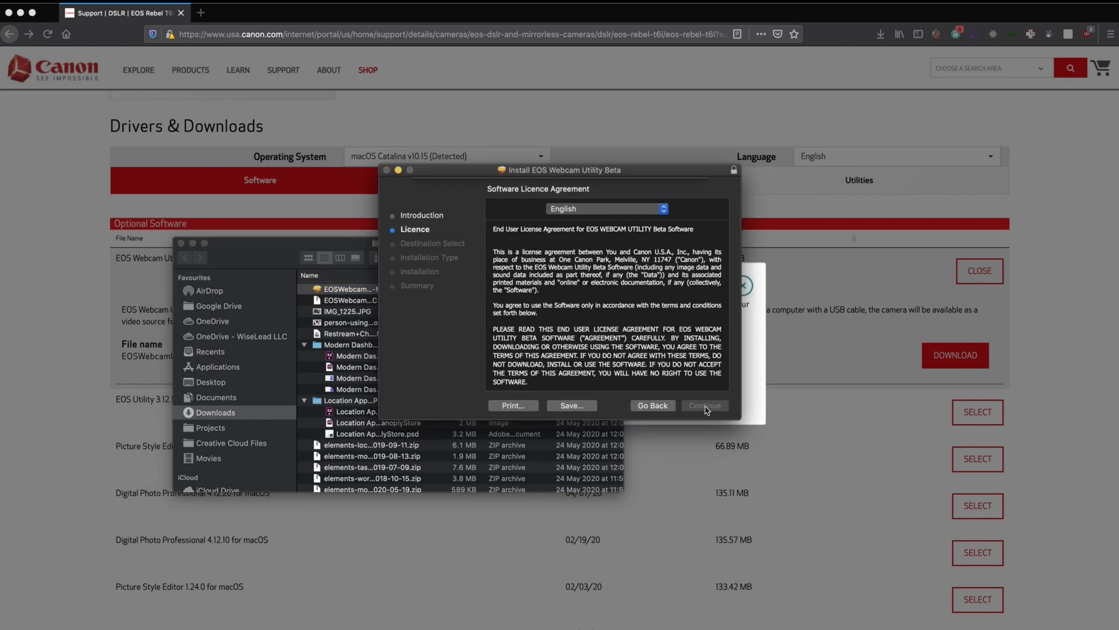
left_click(676, 264)
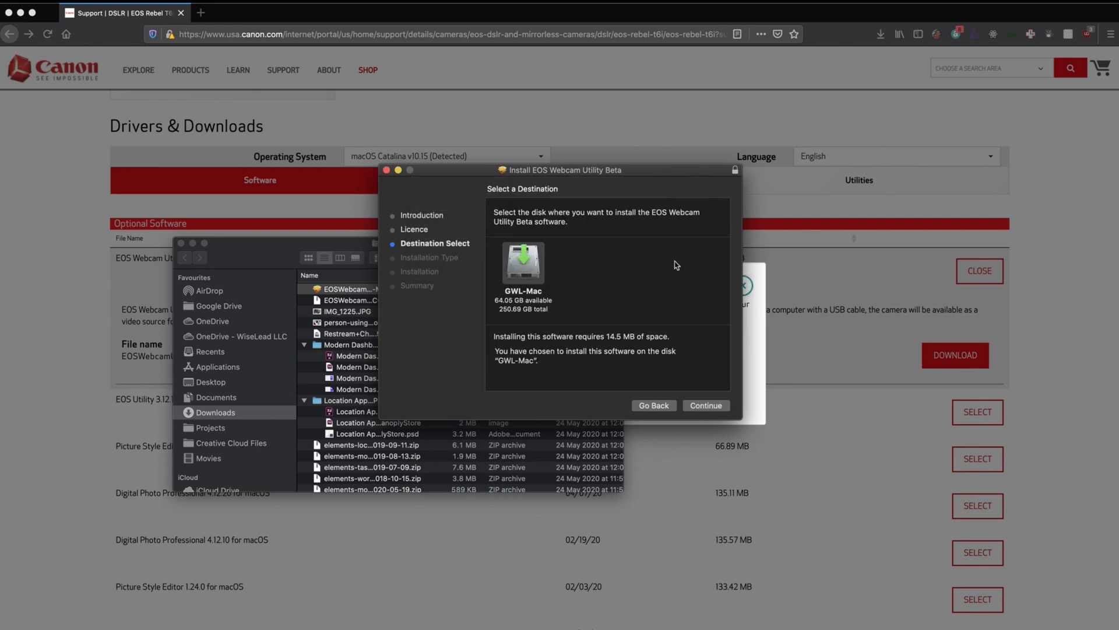
Step: Run the standard installation on the GWL-Mac disk, allowing Firefox to be closed and accepting the required restart
left_click(694, 403)
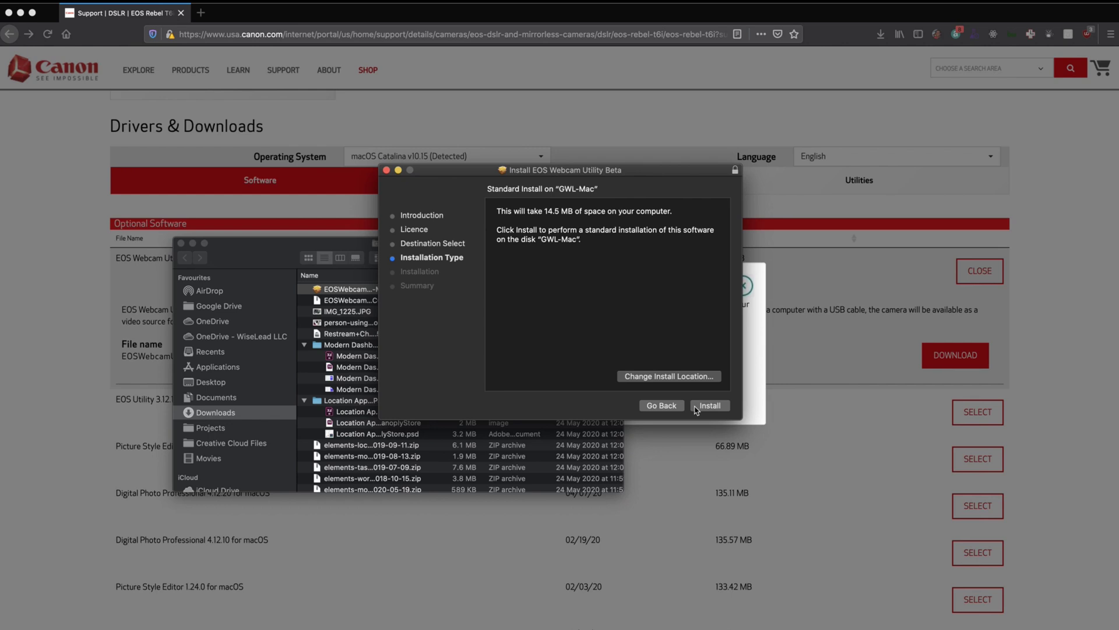
left_click(697, 406)
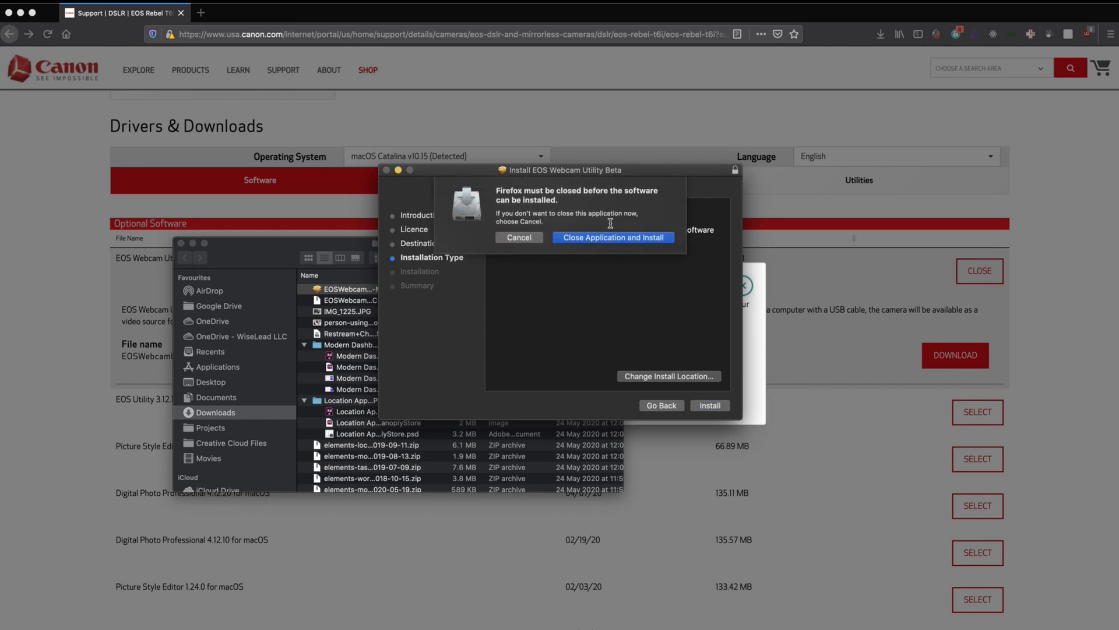
left_click(583, 240)
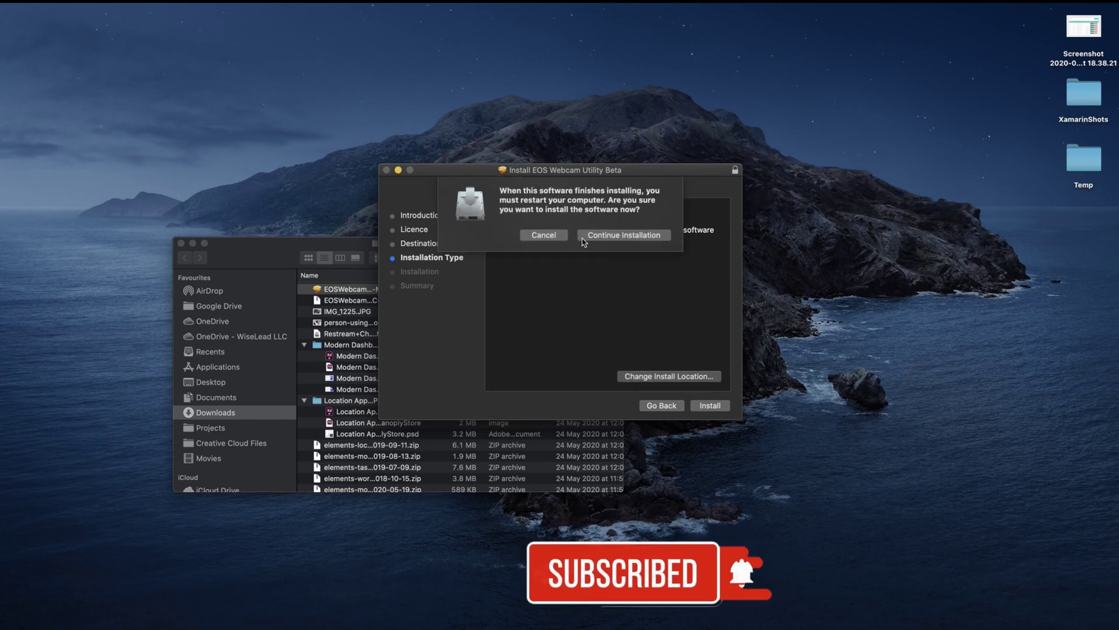
left_click(583, 241)
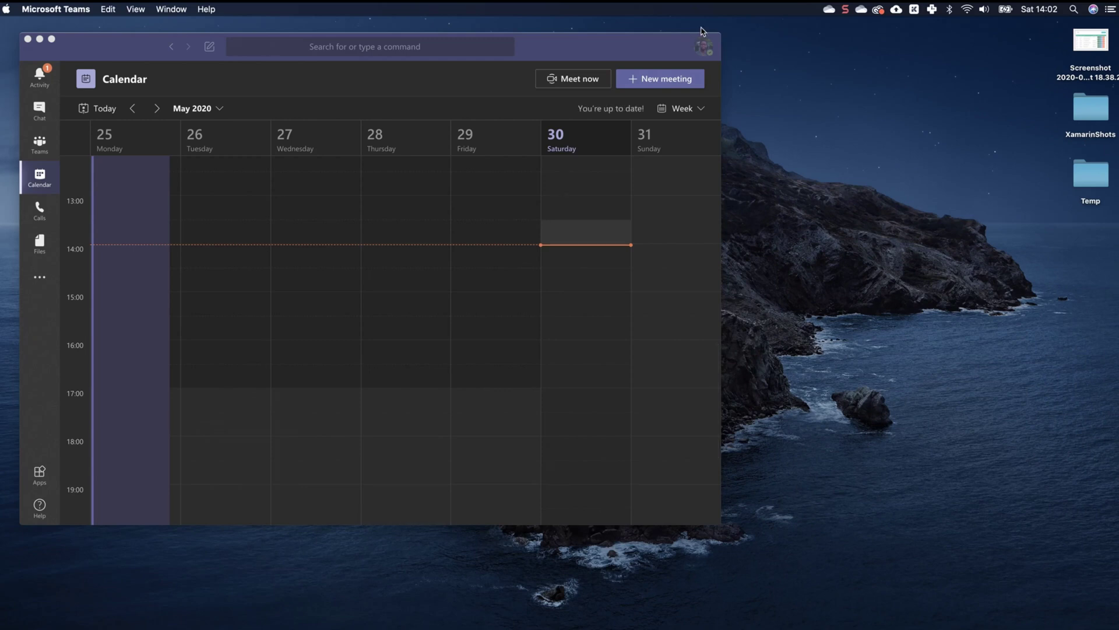
Step: In Microsoft Teams, set the camera device to EOS Webcam Utility Beta, check its preview and close the settings
left_click(702, 57)
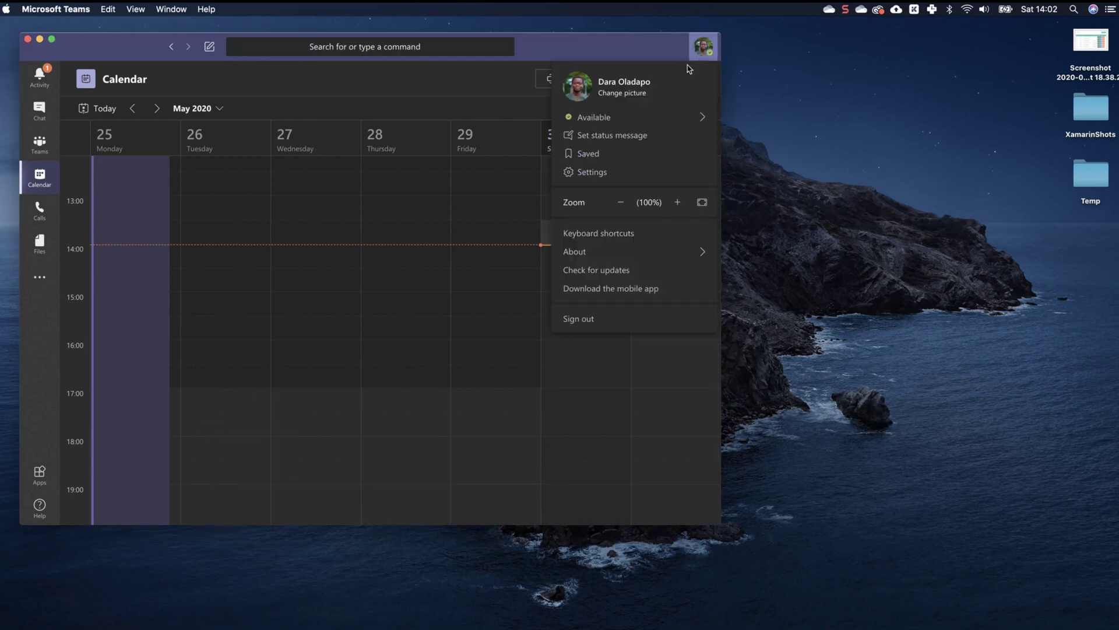
left_click(580, 174)
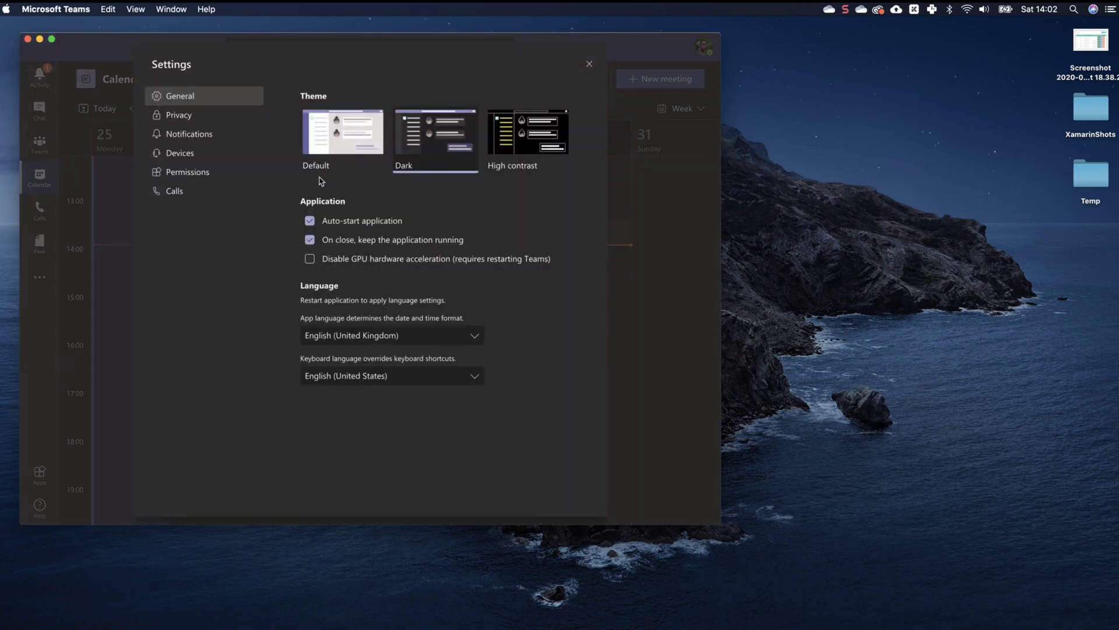
left_click(181, 152)
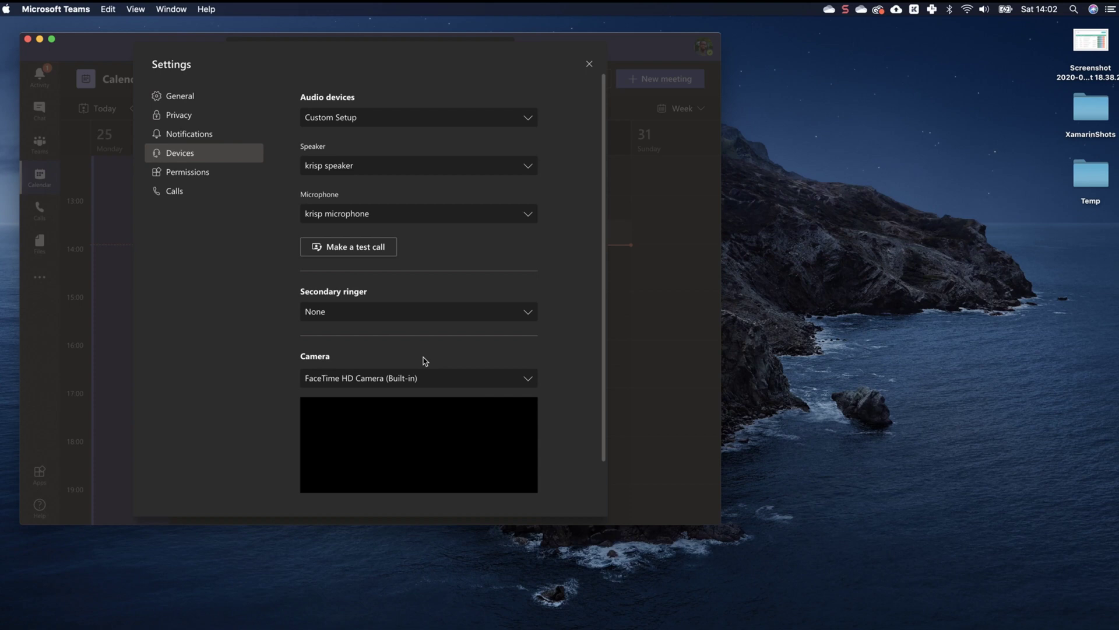
left_click(458, 380)
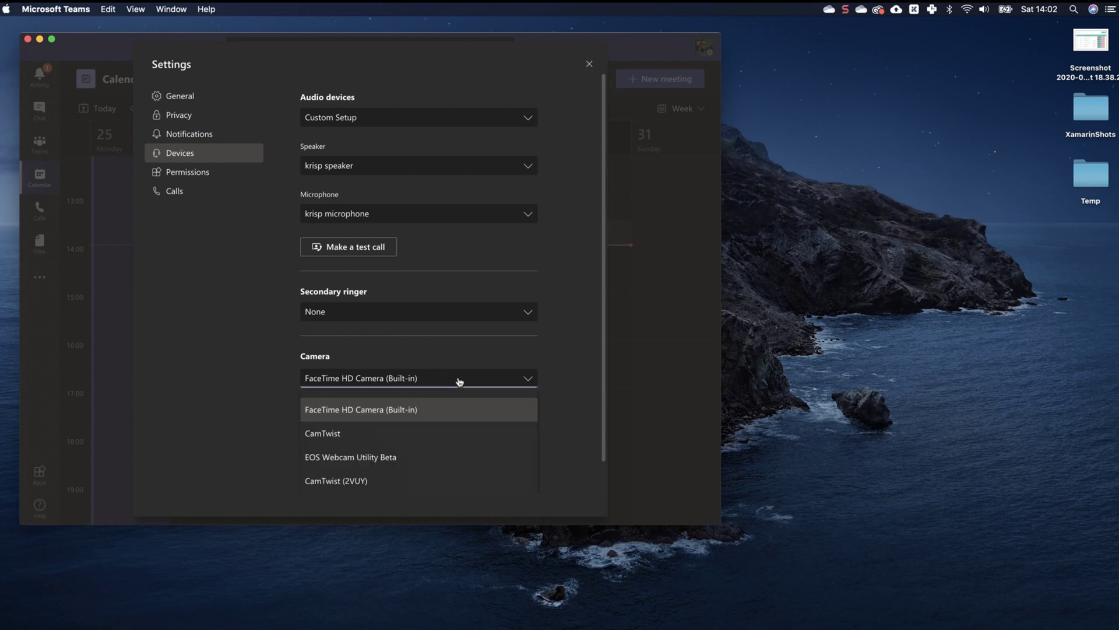
left_click(384, 457)
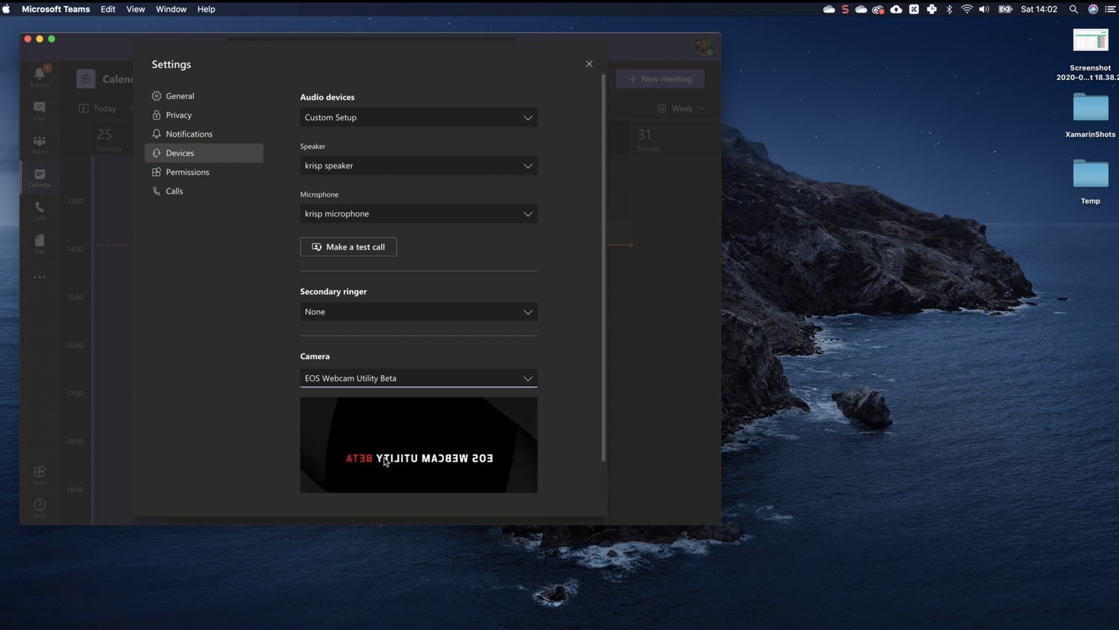
scroll(385, 460, "down", 2)
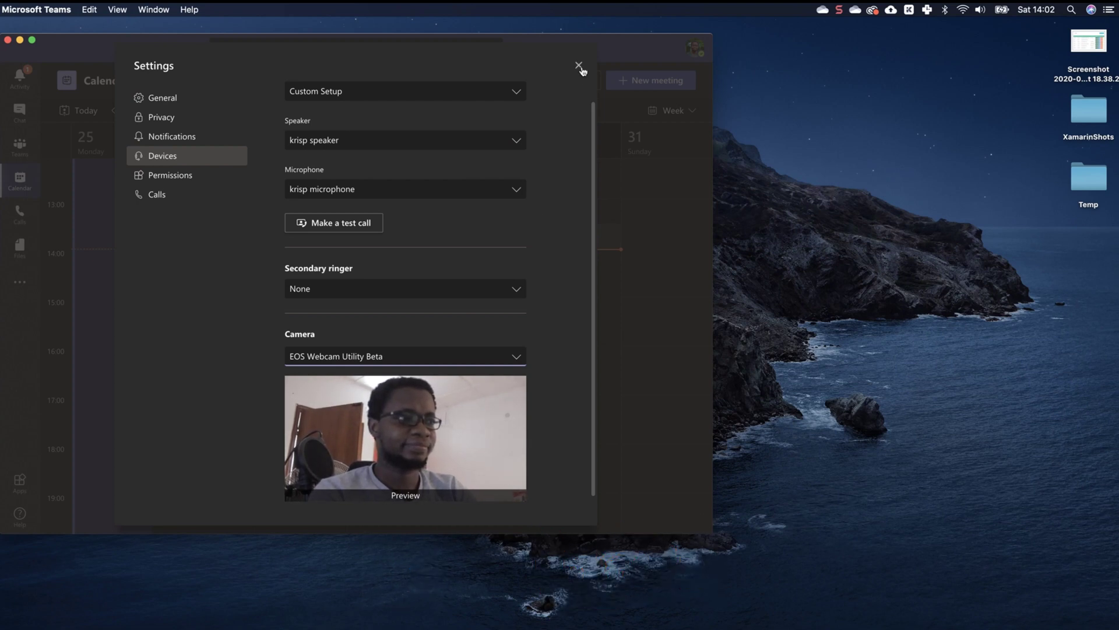
left_click(648, 413)
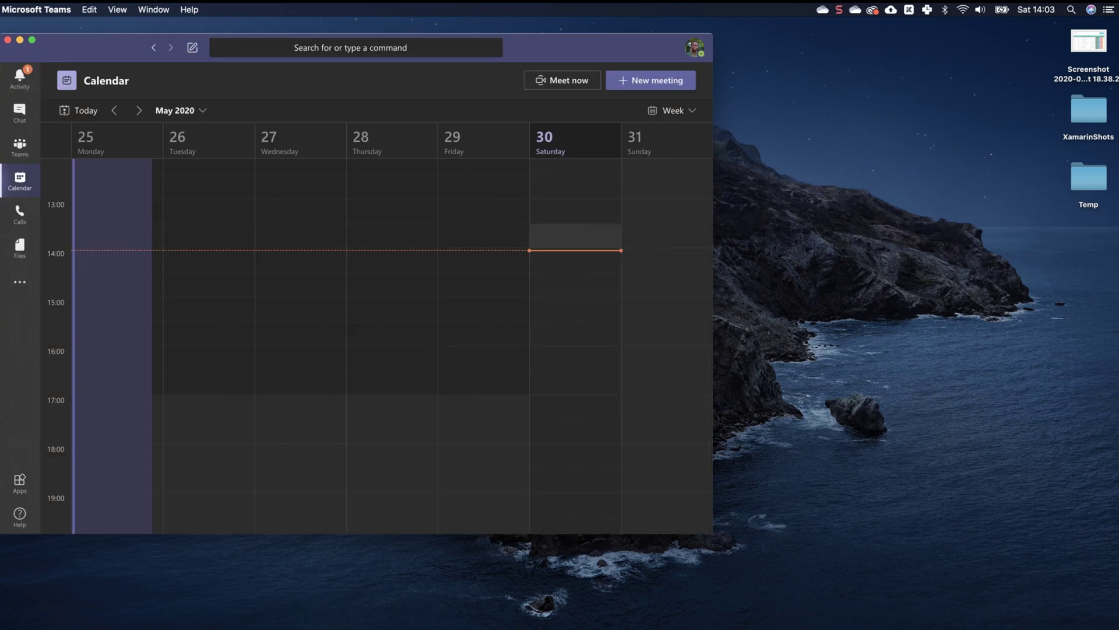
Step: Switch to OBS Studio and set the EOS-Webcam source's device to EOS Webcam Utility Beta with the High preset
key("super+Tab")
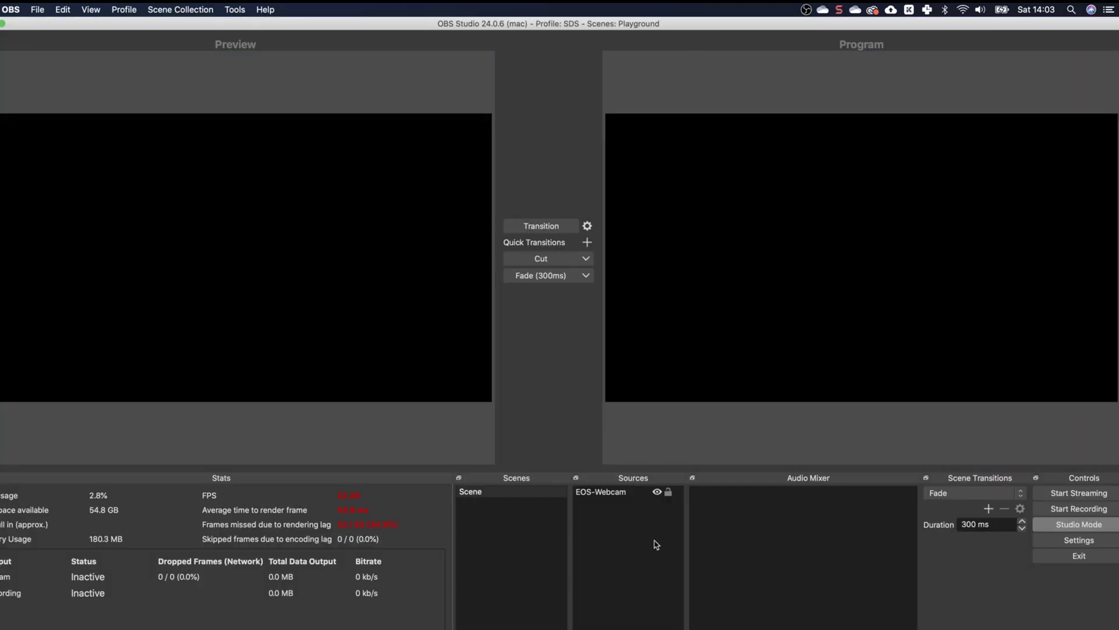
double_click(612, 497)
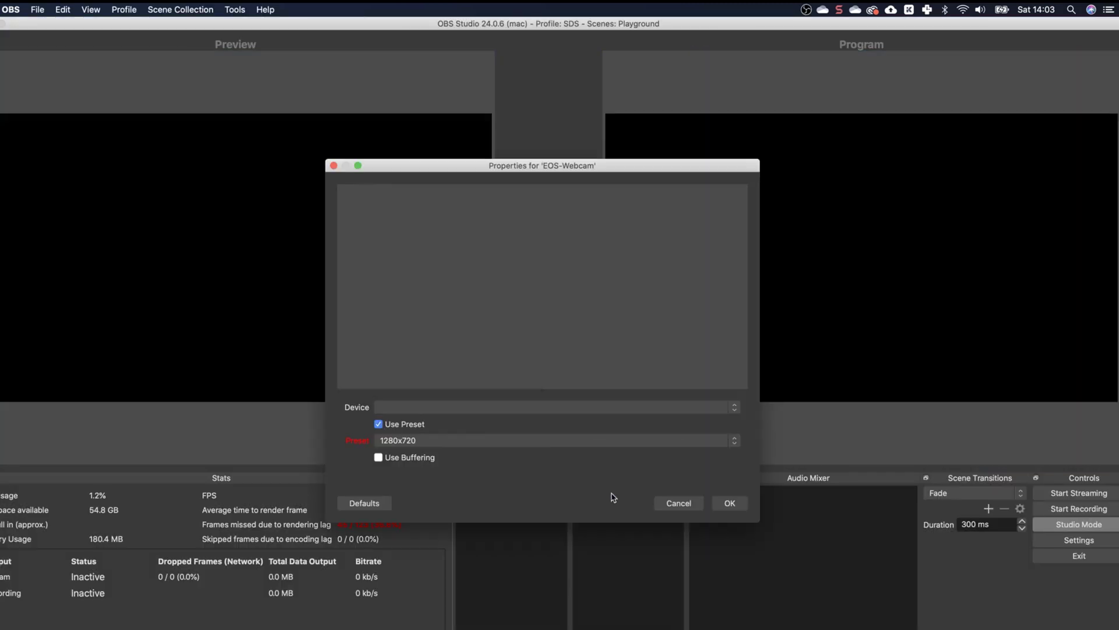
left_click(735, 409)
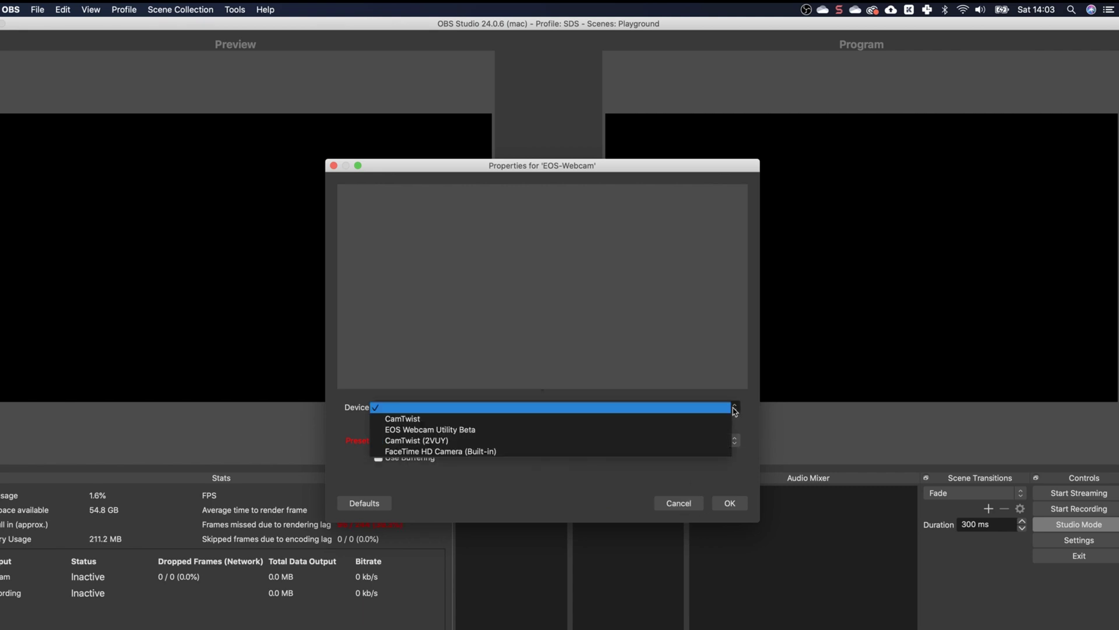
left_click(505, 429)
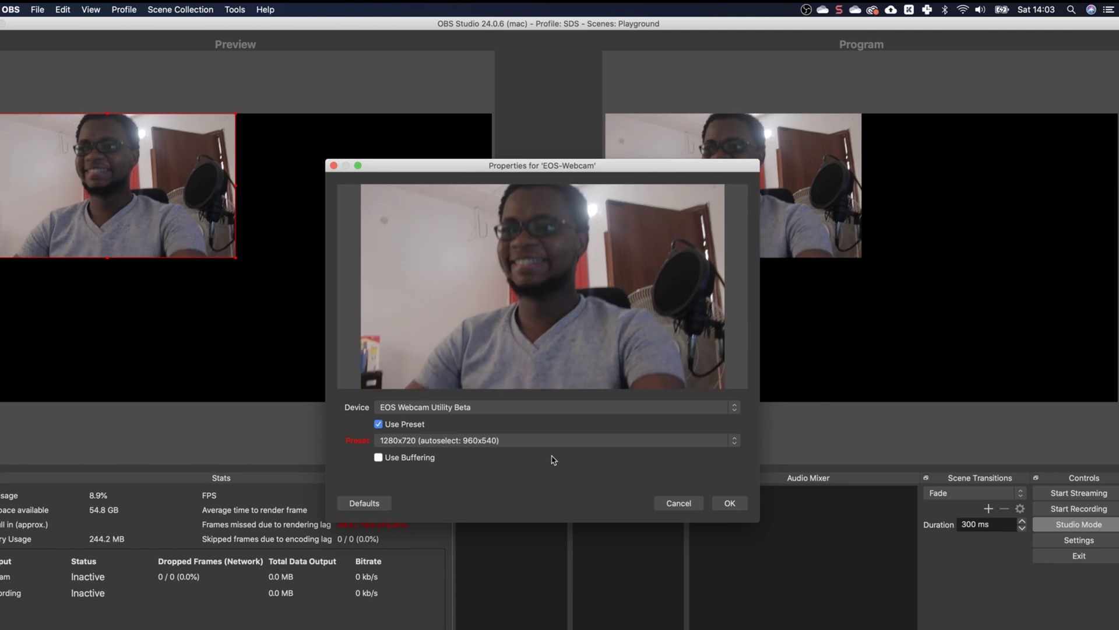
left_click(531, 443)
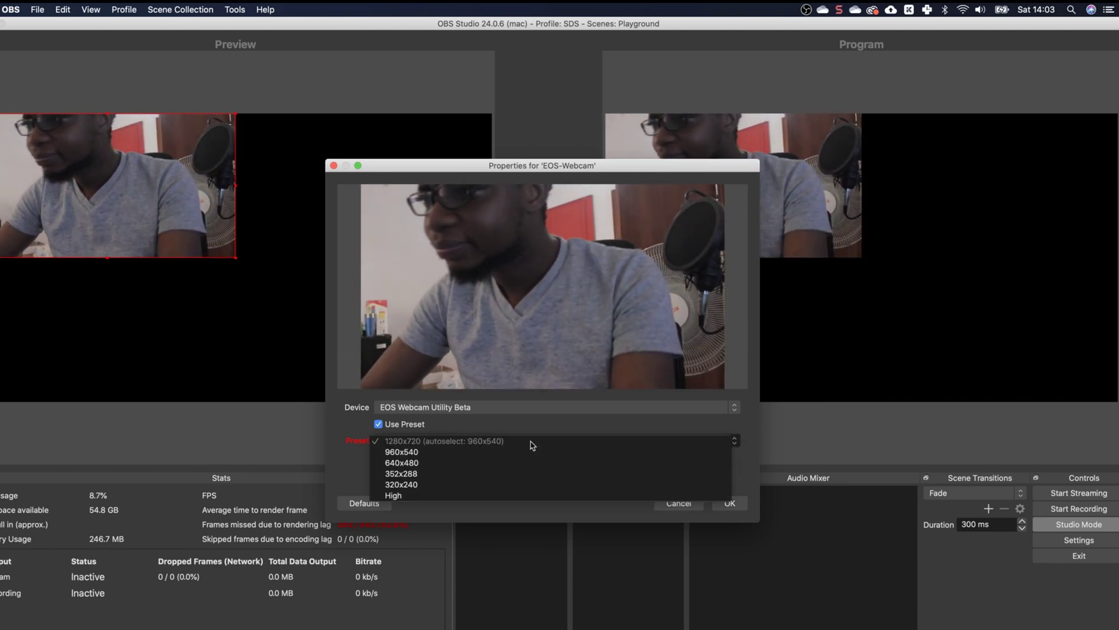
left_click(449, 495)
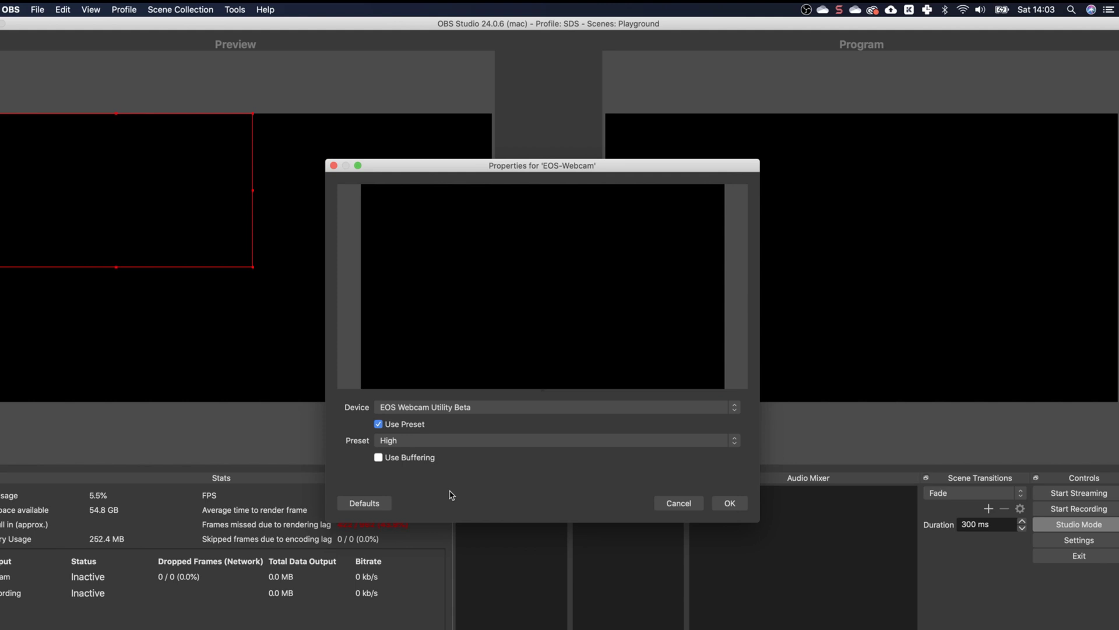
left_click(730, 502)
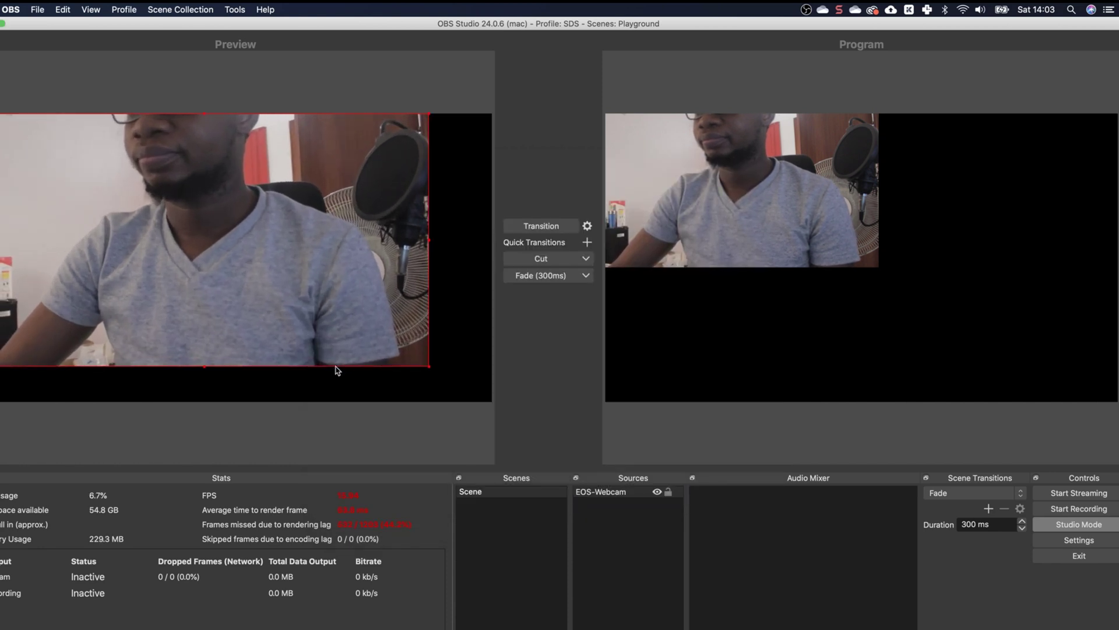
Step: Enlarge the EOS-Webcam source to fill the preview canvas and transition the scene to the program output
left_click_drag(336, 369, 360, 402)
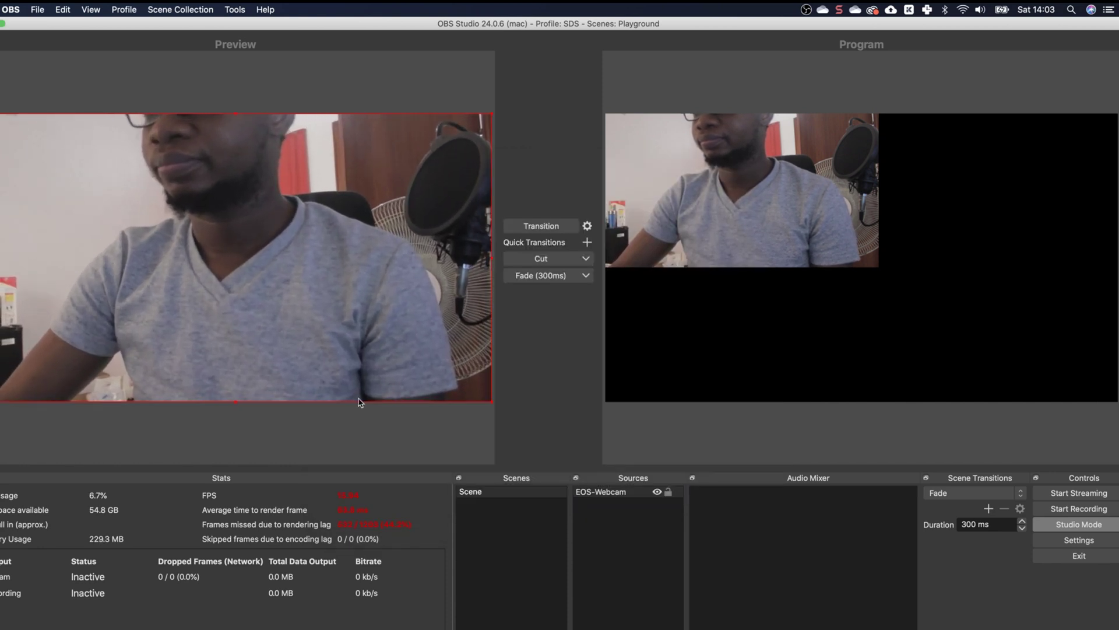
left_click(531, 227)
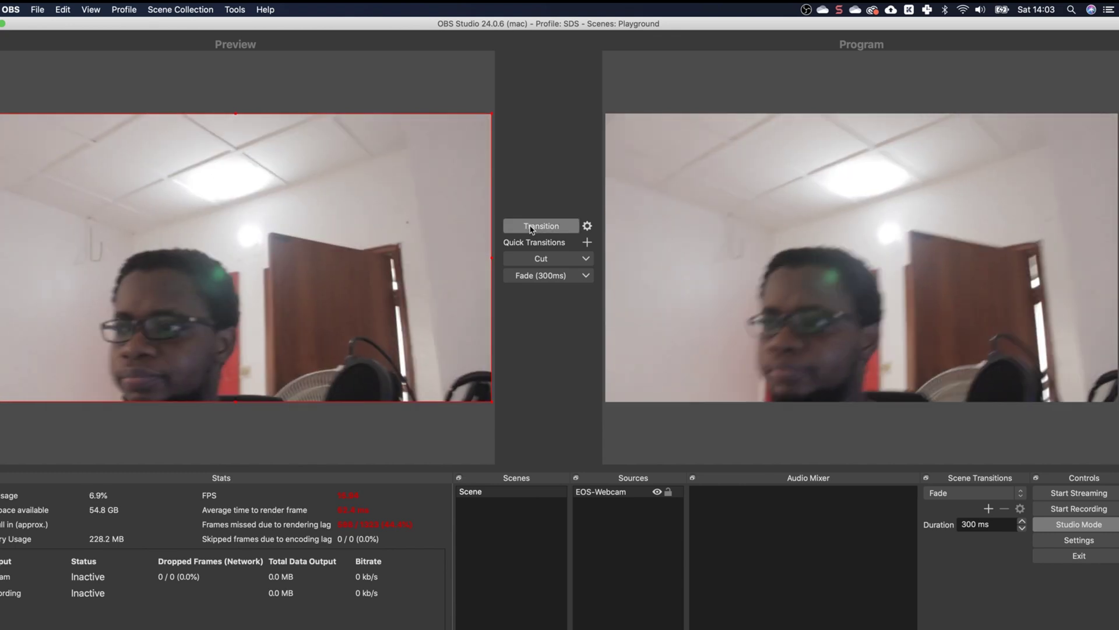